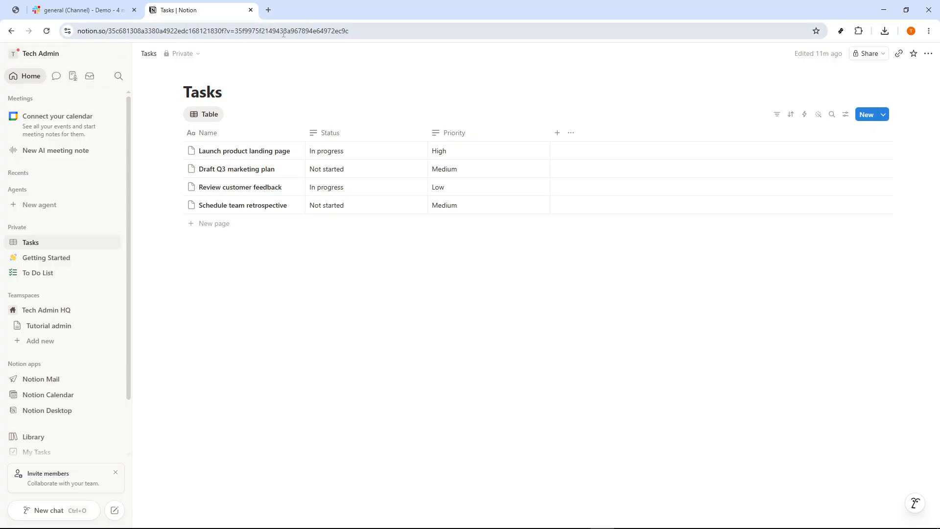
{"action": "left_click_drag", "start_coordinate": [363, 31], "coordinate": [66, 29]}
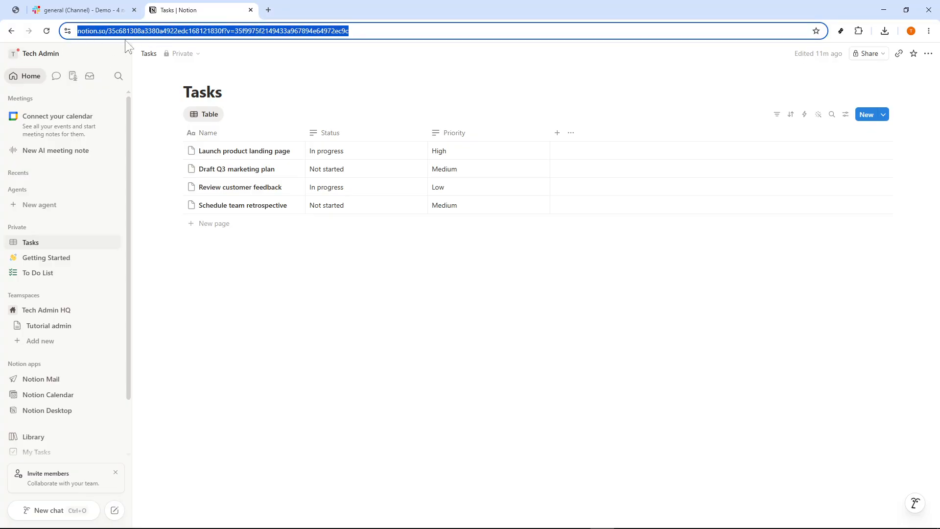
{"action": "left_click", "coordinate": [289, 56]}
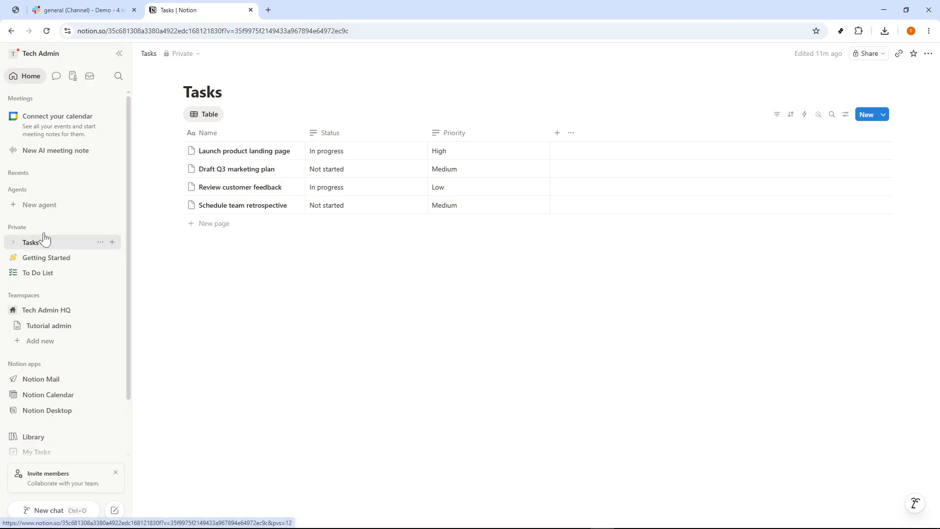
Open the Tech Admin workspace's notification settings and bring up the Slack notifications section
{"action": "left_click", "coordinate": [39, 54]}
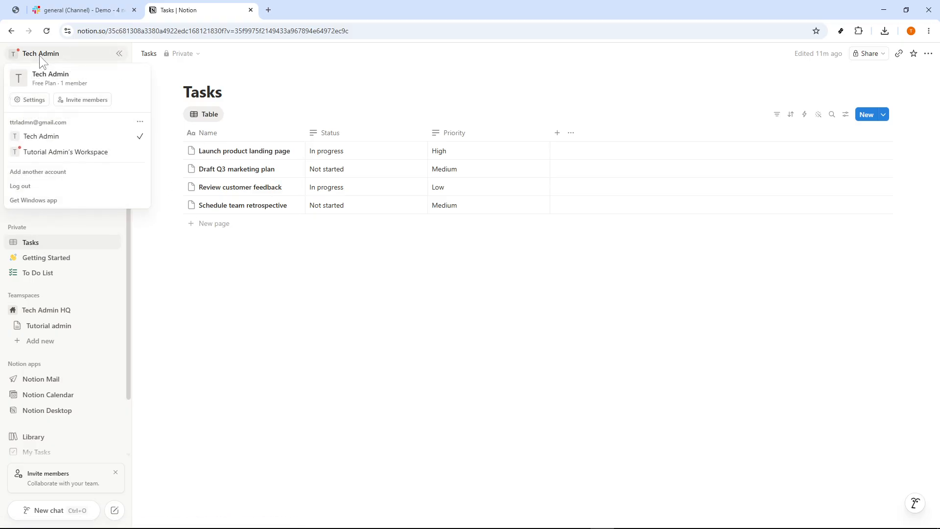
{"action": "left_click", "coordinate": [29, 99]}
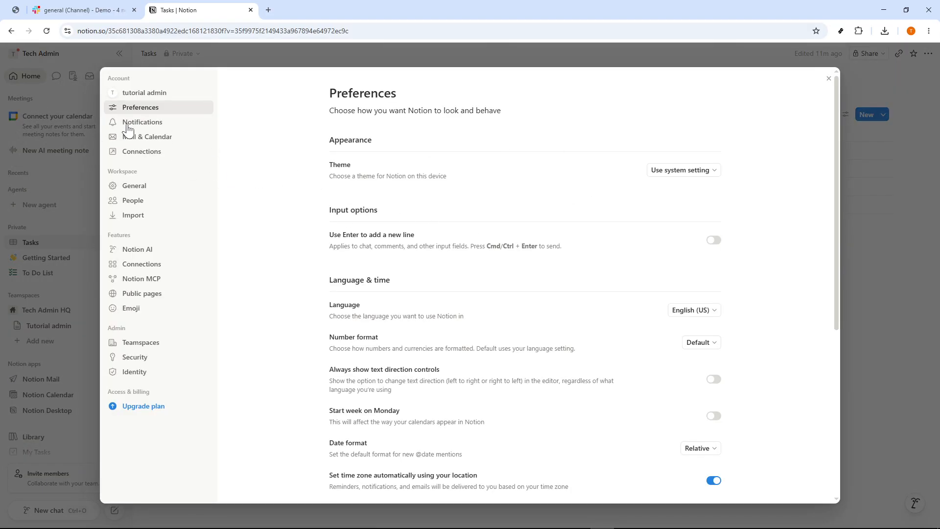
{"action": "left_click", "coordinate": [150, 129]}
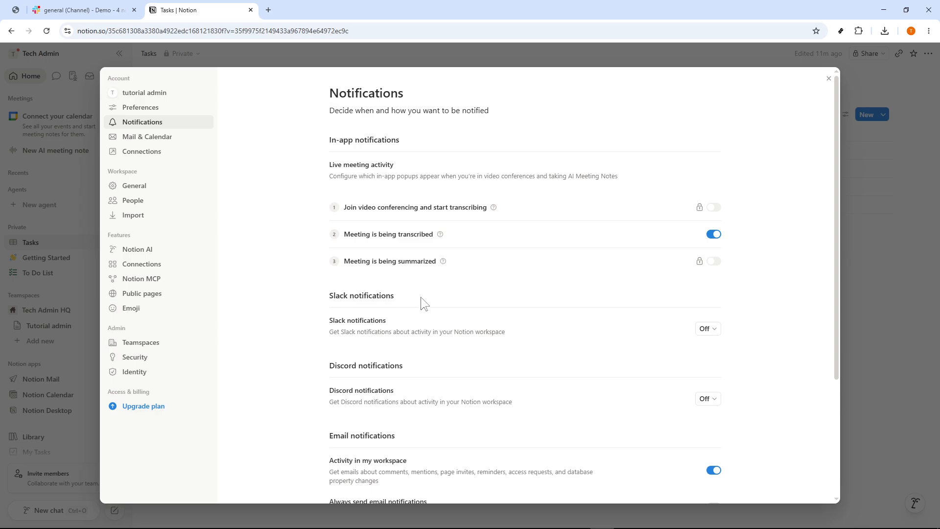
{"action": "scroll", "coordinate": [433, 301], "scroll_direction": "down", "scroll_amount": 2}
{"action": "scroll", "coordinate": [433, 301], "scroll_direction": "up", "scroll_amount": 2}
{"action": "scroll", "coordinate": [466, 316], "scroll_direction": "down", "scroll_amount": 3}
{"action": "scroll", "coordinate": [468, 328], "scroll_direction": "up", "scroll_amount": 2}
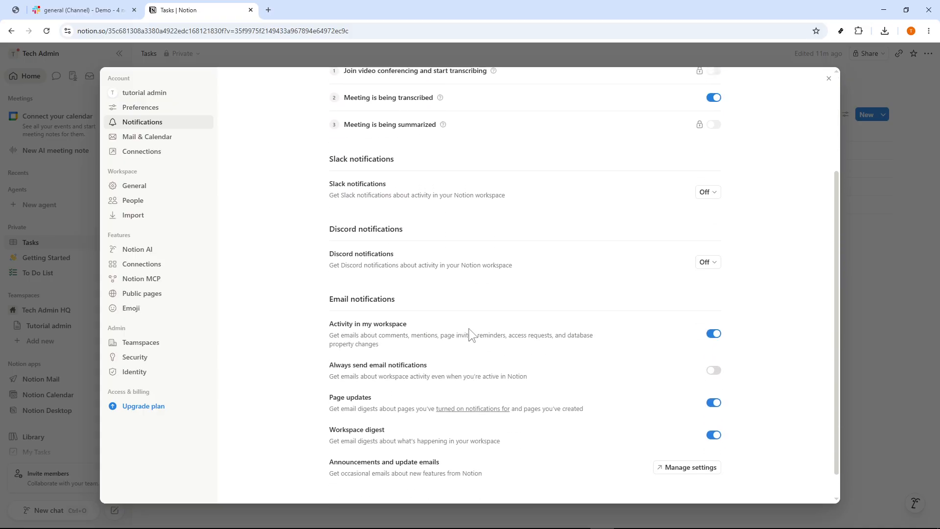
{"action": "left_click_drag", "start_coordinate": [395, 230], "coordinate": [327, 230]}
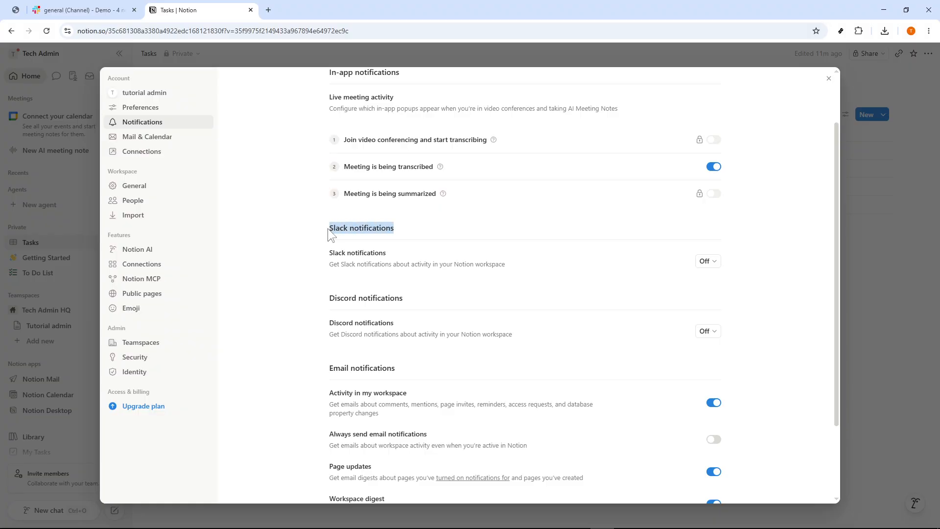
{"action": "left_click", "coordinate": [419, 231]}
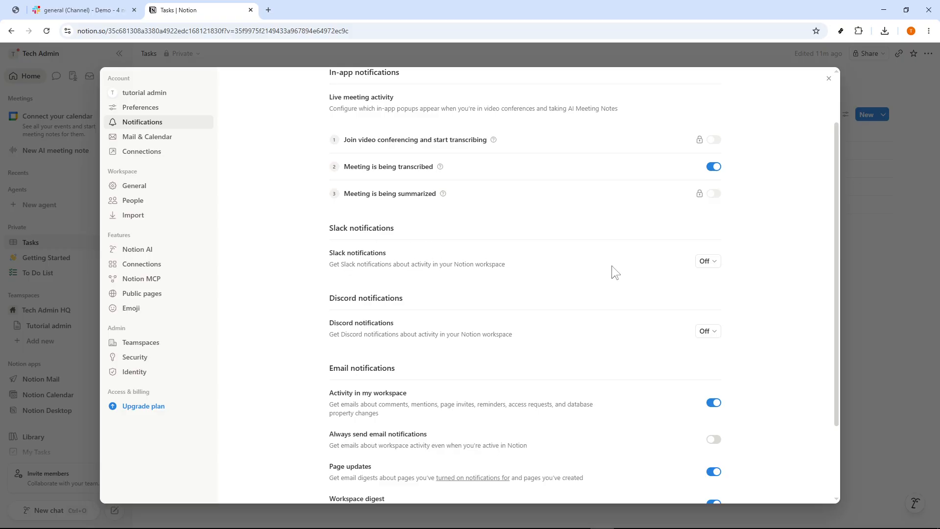
Start adding a new Slack account for notifications, review the access permissions Notion requests, and close the authorization window without allowing
{"action": "left_click", "coordinate": [715, 264]}
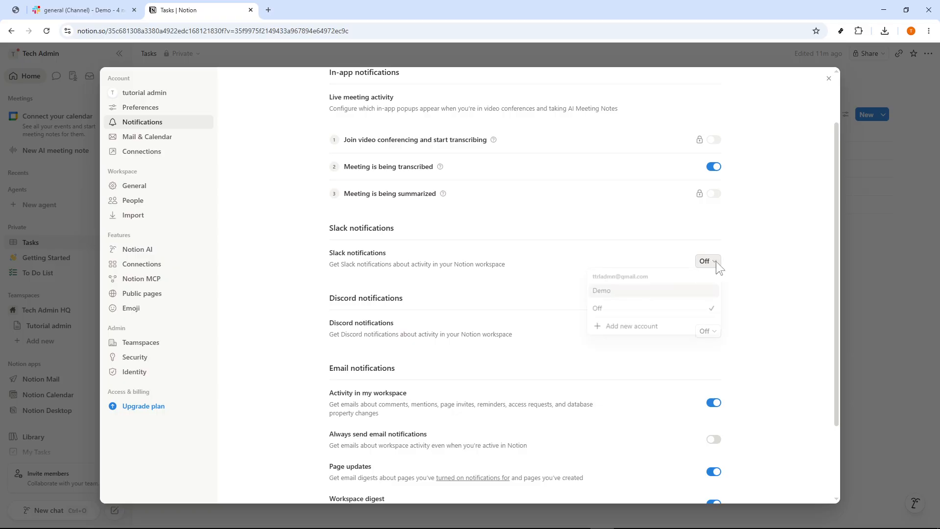
{"action": "left_click", "coordinate": [622, 328]}
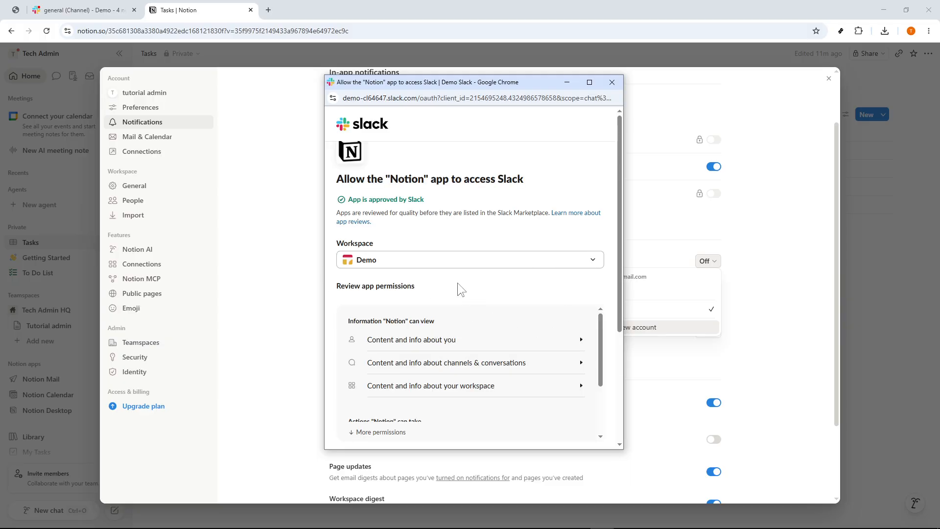
{"action": "scroll", "coordinate": [467, 287], "scroll_direction": "down", "scroll_amount": 5}
{"action": "scroll", "coordinate": [467, 286], "scroll_direction": "up", "scroll_amount": 5}
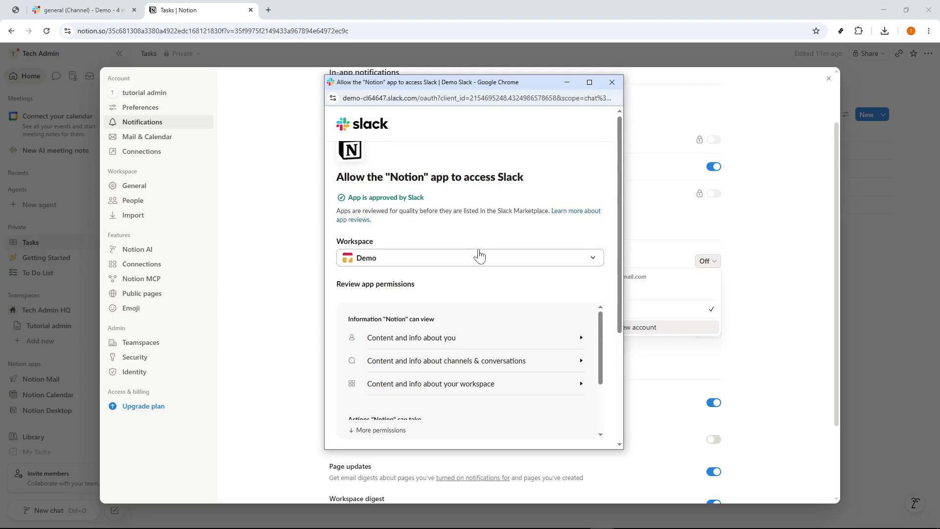
{"action": "scroll", "coordinate": [478, 256], "scroll_direction": "down", "scroll_amount": 4}
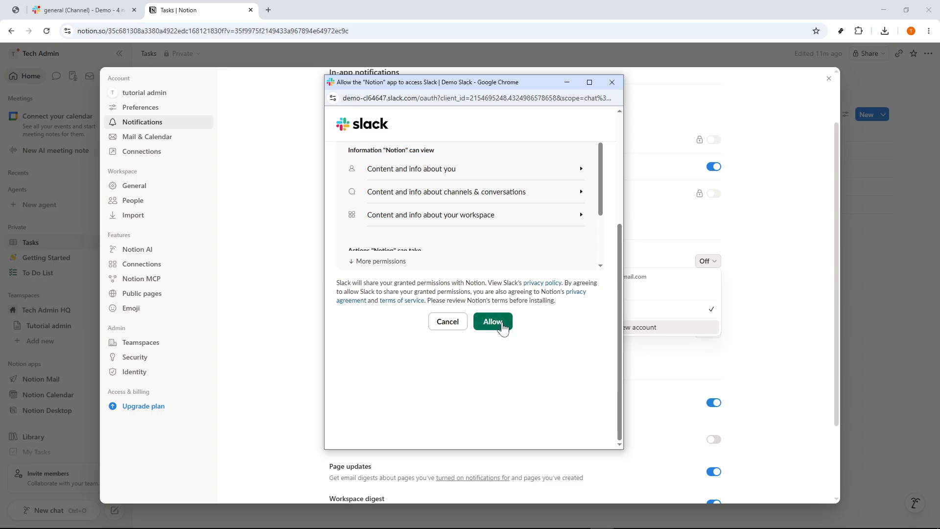
{"action": "scroll", "coordinate": [489, 305], "scroll_direction": "up", "scroll_amount": 5}
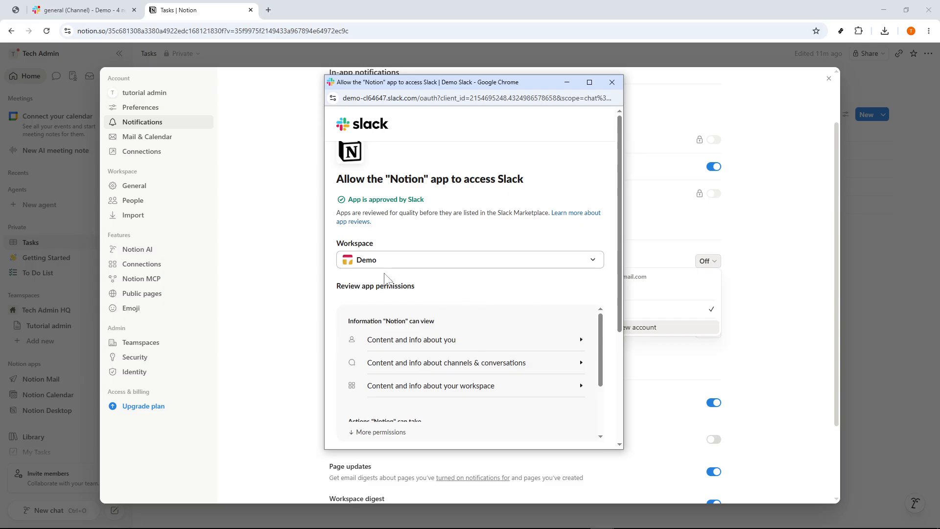
{"action": "scroll", "coordinate": [534, 335], "scroll_direction": "down", "scroll_amount": 2}
{"action": "scroll", "coordinate": [504, 384], "scroll_direction": "down", "scroll_amount": 3}
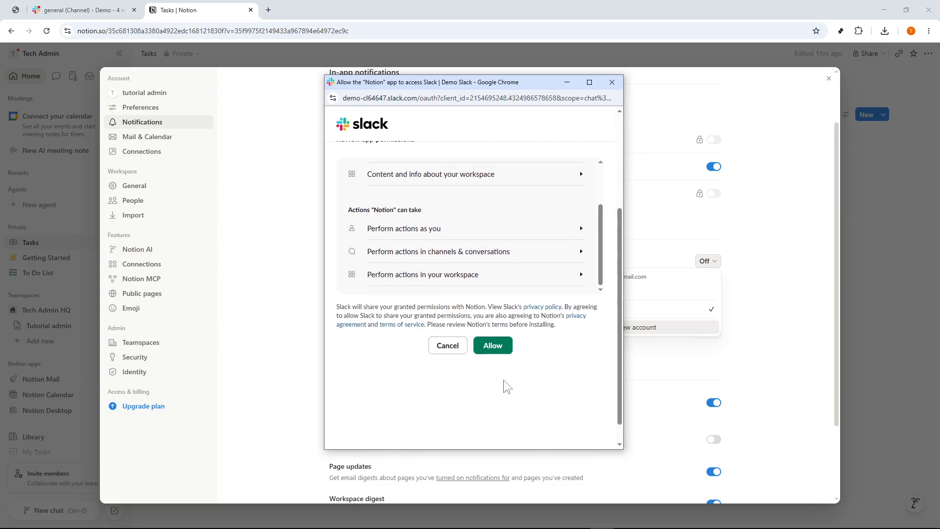
{"action": "left_click", "coordinate": [612, 82]}
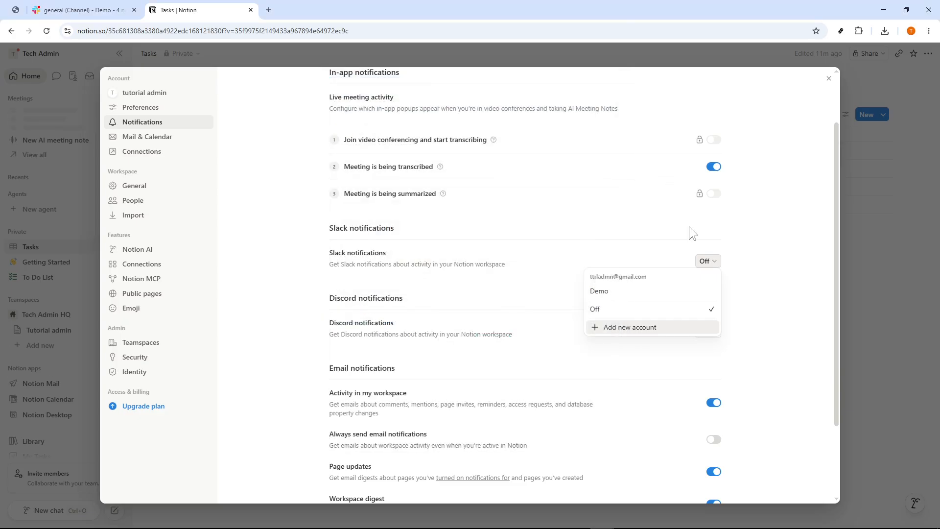
Set Slack notifications to the Demo workspace
{"action": "left_click", "coordinate": [612, 294]}
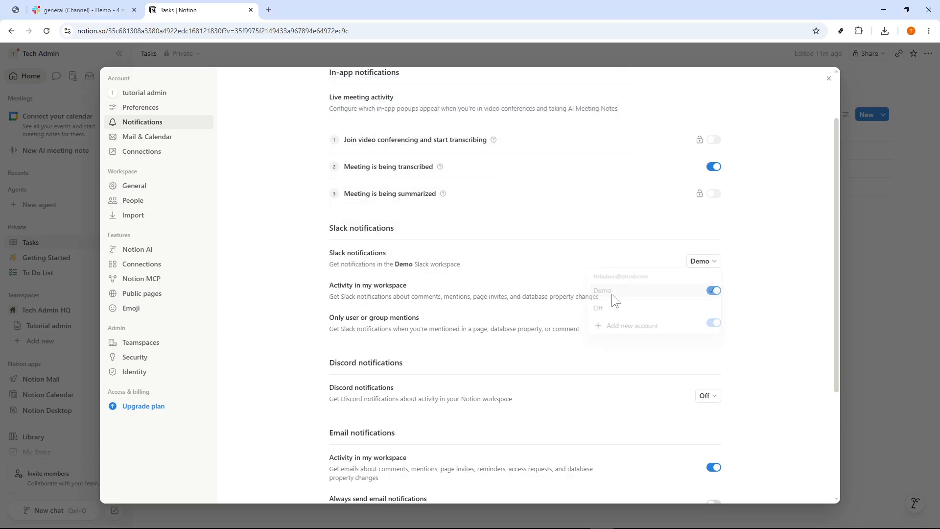
{"action": "left_click", "coordinate": [703, 262]}
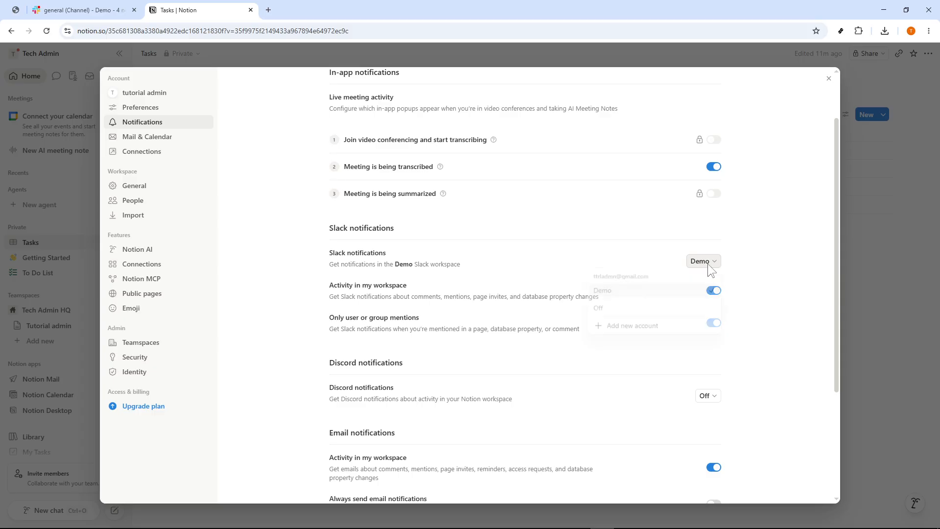
{"action": "left_click", "coordinate": [619, 294]}
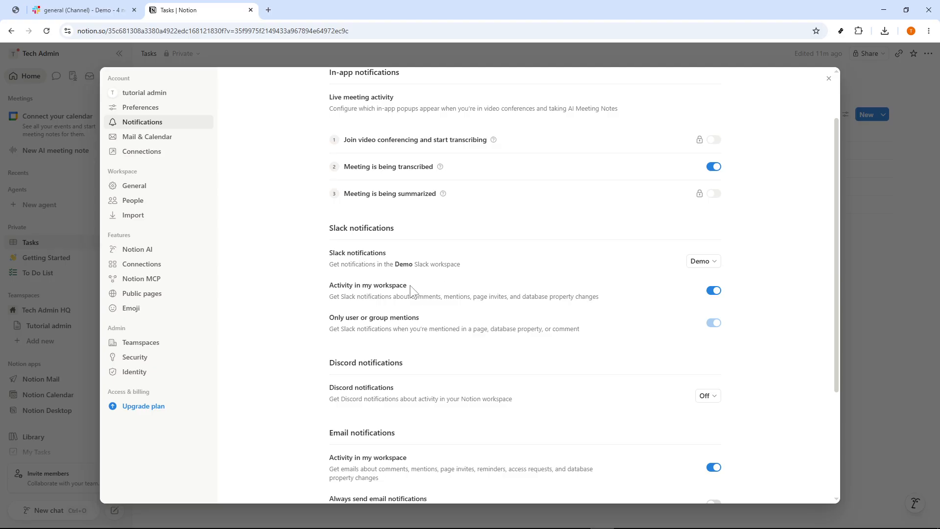
Examine the Slack notification options for workspace activity and for user or group mentions, and close the settings
{"action": "left_click_drag", "start_coordinate": [410, 285], "coordinate": [324, 285]}
{"action": "left_click", "coordinate": [429, 286]}
{"action": "left_click_drag", "start_coordinate": [417, 282], "coordinate": [346, 282]}
{"action": "left_click", "coordinate": [402, 291]}
{"action": "left_click_drag", "start_coordinate": [431, 326], "coordinate": [335, 318]}
{"action": "left_click", "coordinate": [432, 318]}
{"action": "key", "text": "Escape"}
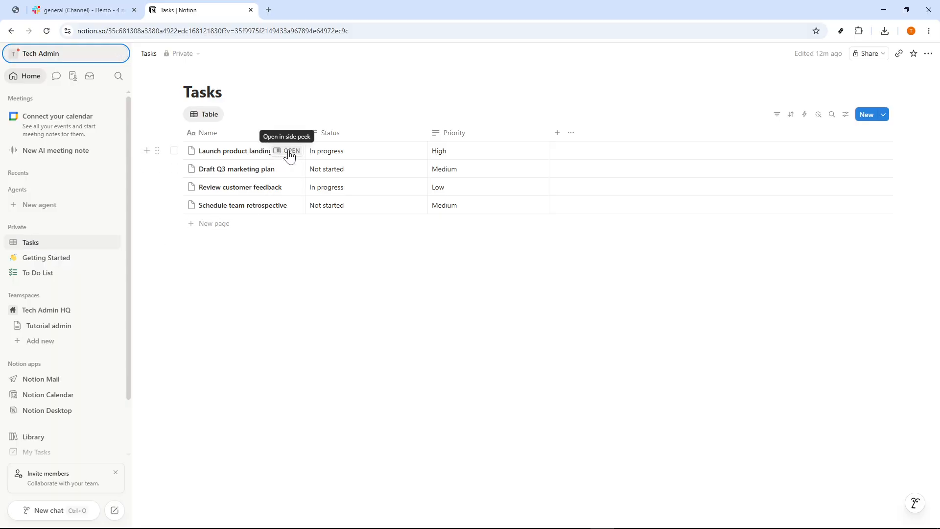
Open the "Launch product landing page" task from the Tasks table, copy its share link, and close the task page
{"action": "left_click", "coordinate": [188, 93]}
{"action": "double_click", "coordinate": [187, 93]}
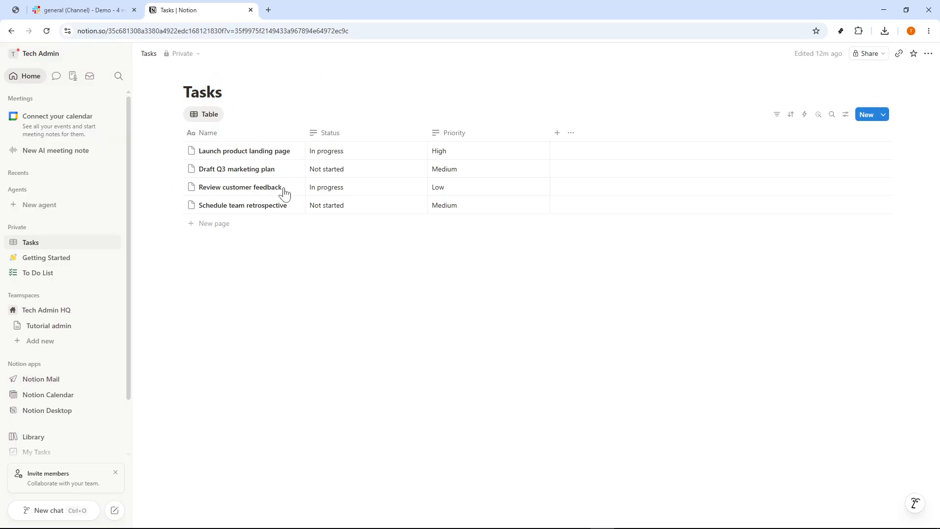
{"action": "left_click", "coordinate": [289, 151]}
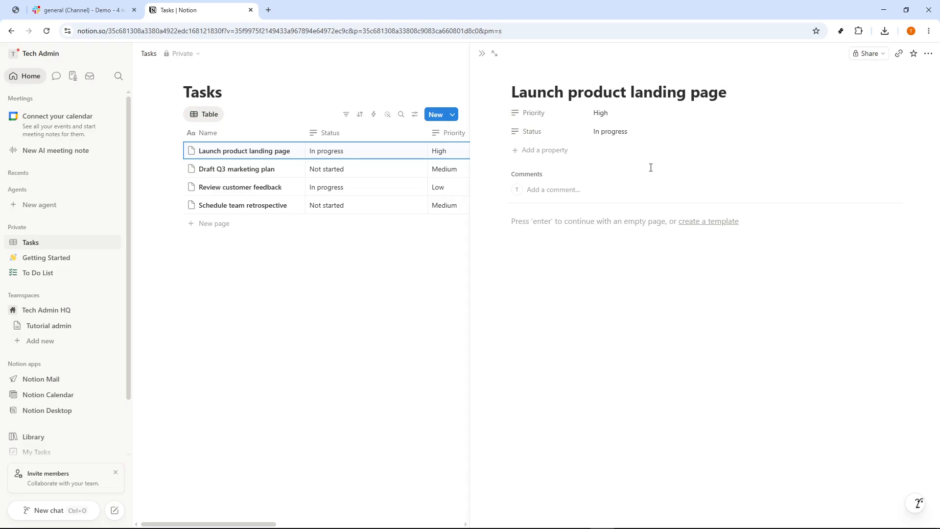
{"action": "left_click", "coordinate": [877, 59]}
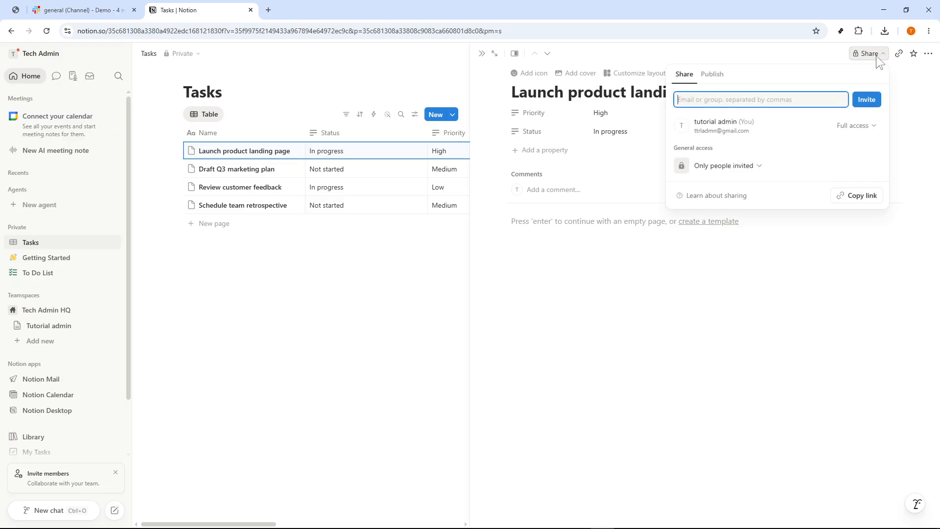
{"action": "left_click", "coordinate": [877, 59]}
{"action": "left_click", "coordinate": [877, 59]}
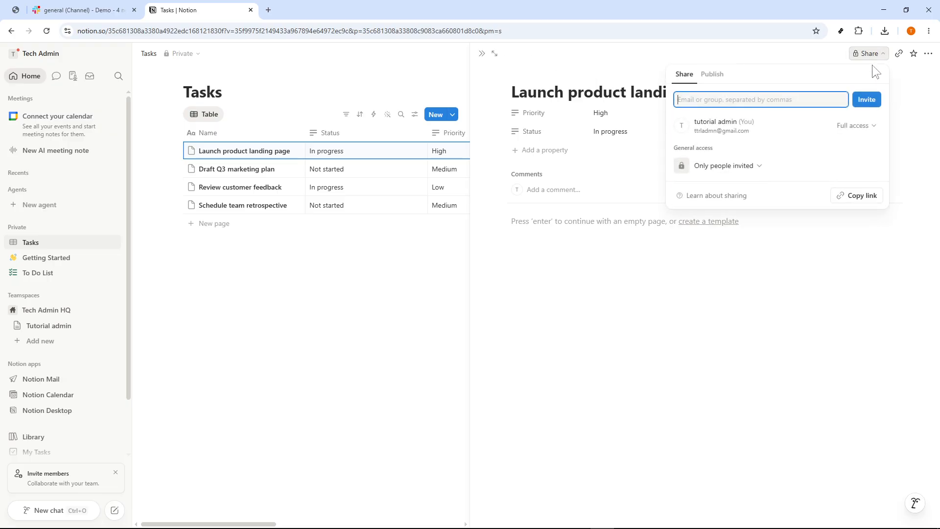
{"action": "left_click", "coordinate": [858, 198]}
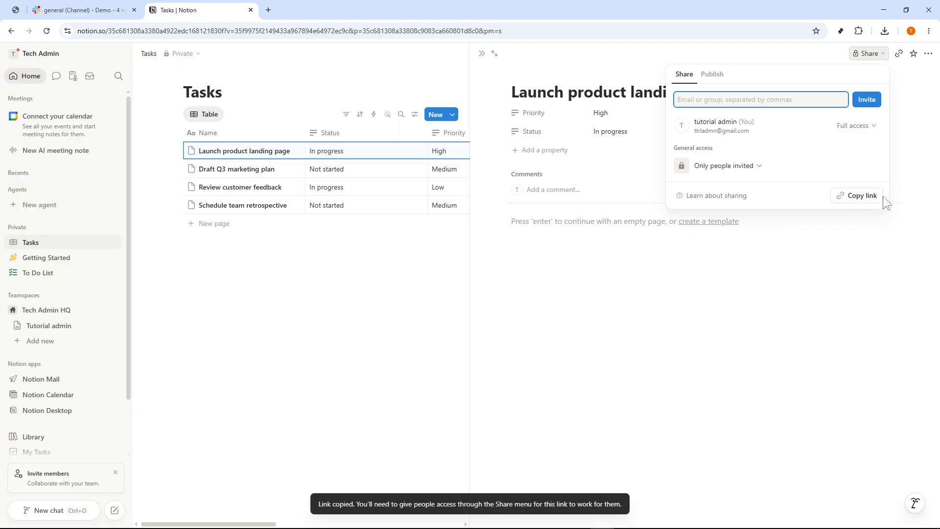
{"action": "left_click", "coordinate": [393, 317]}
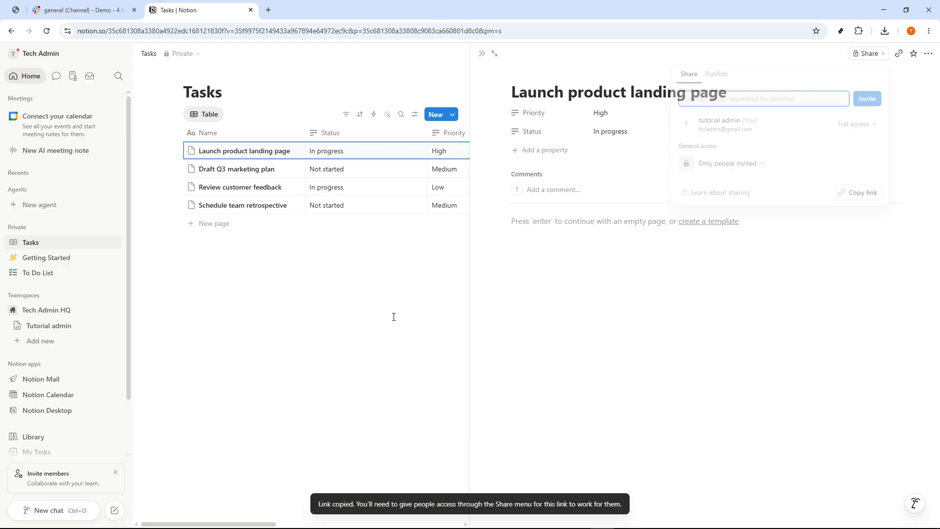
{"action": "left_click", "coordinate": [394, 316]}
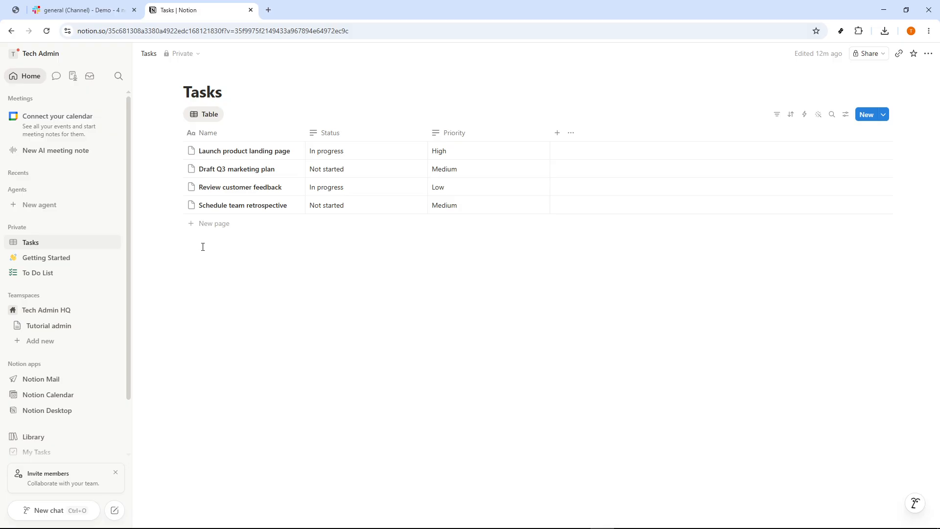
Switch to Slack and post the copied "Launch product landing page" link in the #general channel
{"action": "key", "text": "ctrl+shift+Tab"}
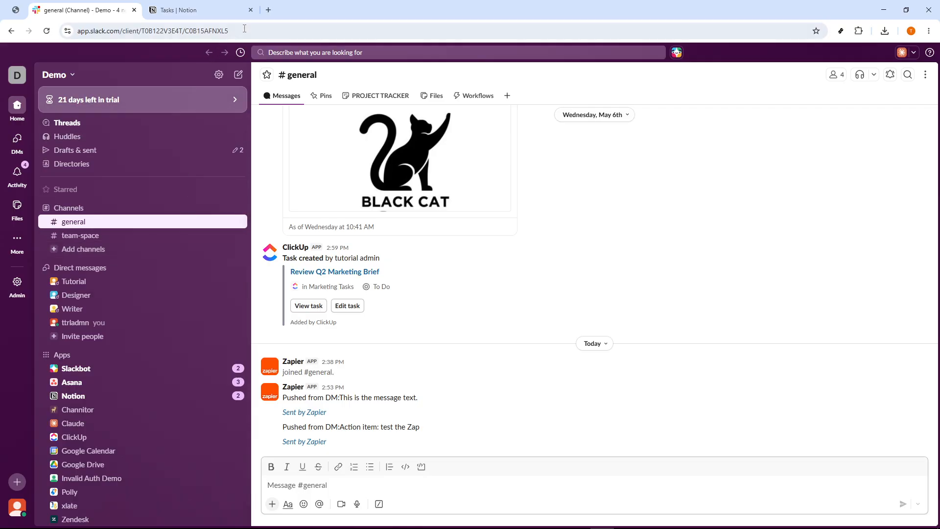
{"action": "left_click", "coordinate": [239, 30]}
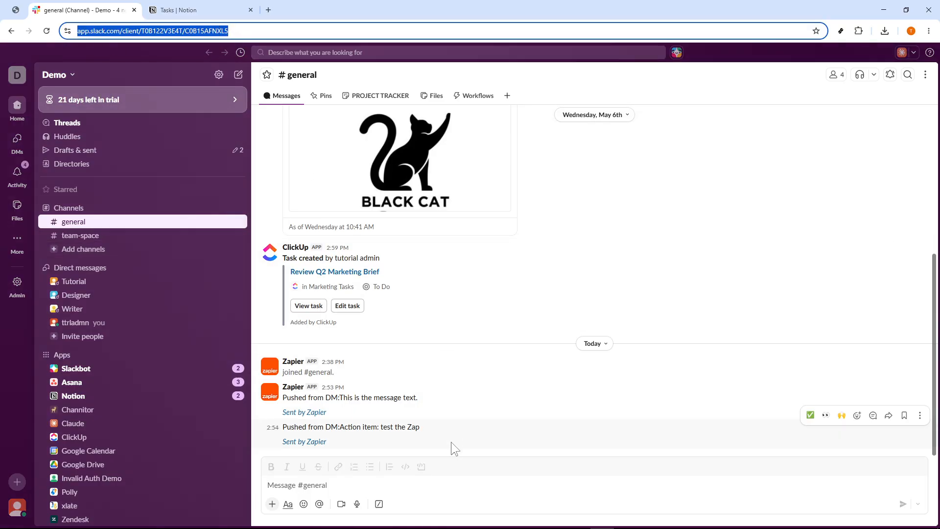
{"action": "left_click", "coordinate": [102, 224]}
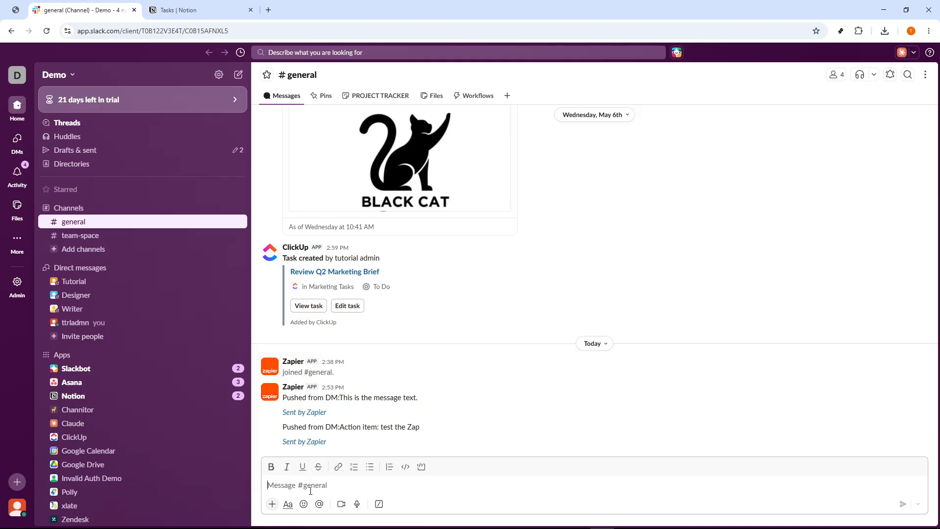
{"action": "key", "text": "ctrl+v"}
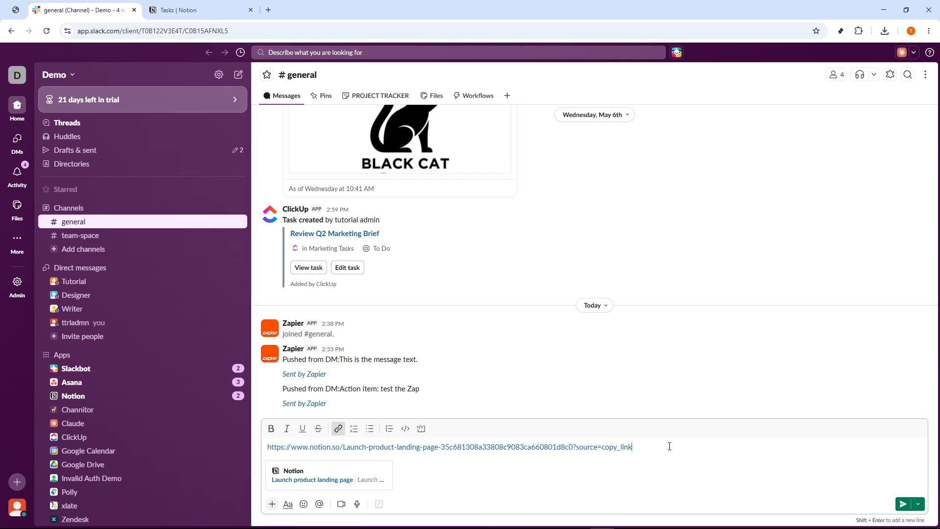
{"action": "key", "text": "Return"}
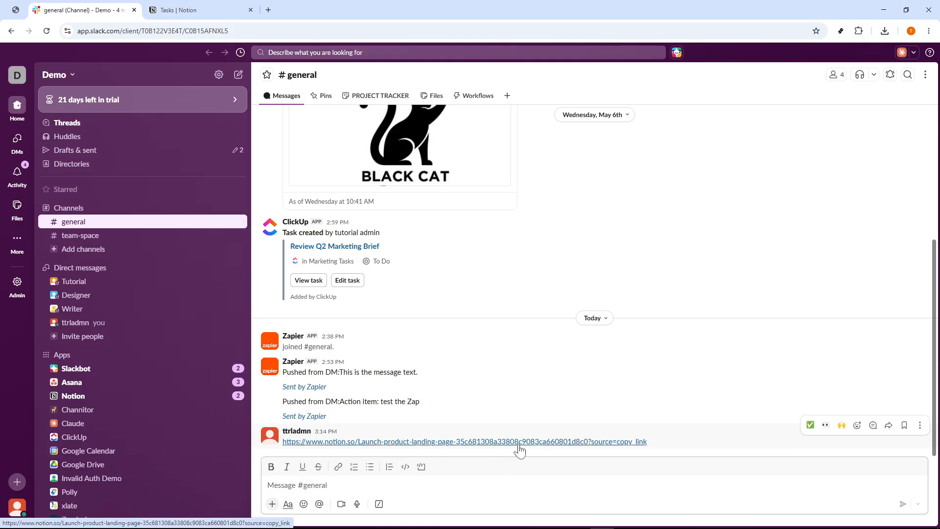
Post the same Notion page link in #general a second time
{"action": "left_click", "coordinate": [663, 440]}
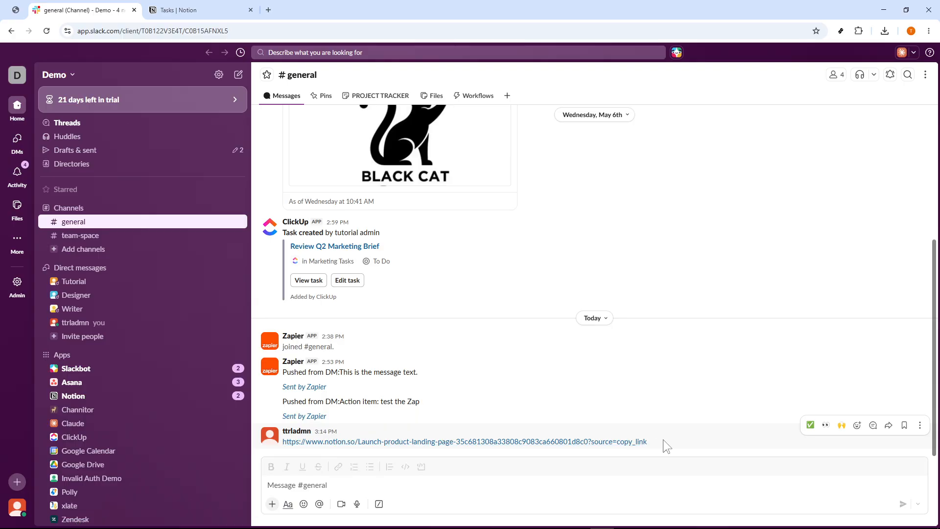
{"action": "left_click", "coordinate": [549, 497]}
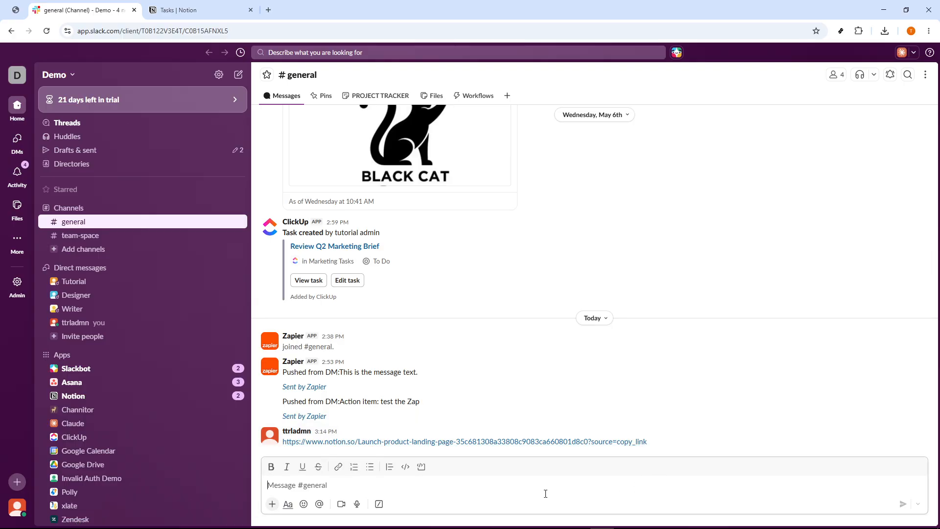
{"action": "key", "text": "Return"}
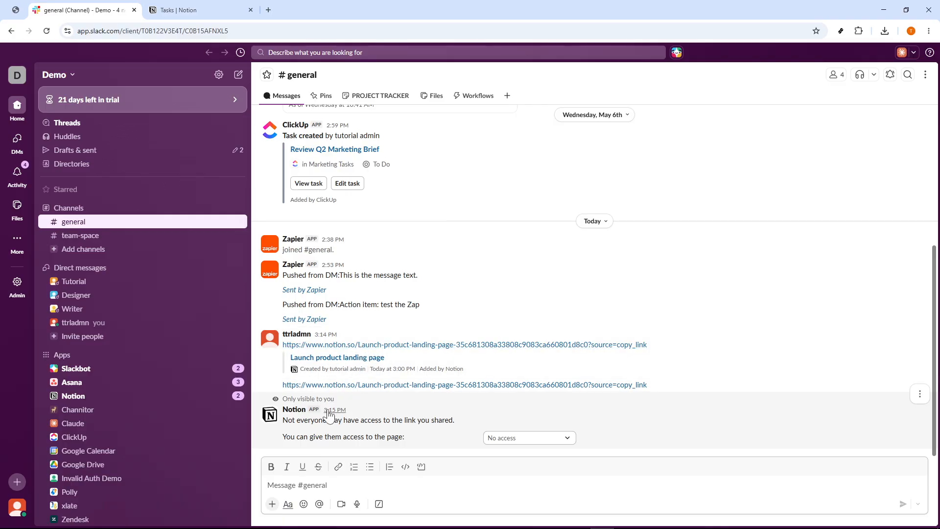
Check the page access levels offered in Notion's access notices in #general, and close the options without choosing one
{"action": "left_click", "coordinate": [502, 436]}
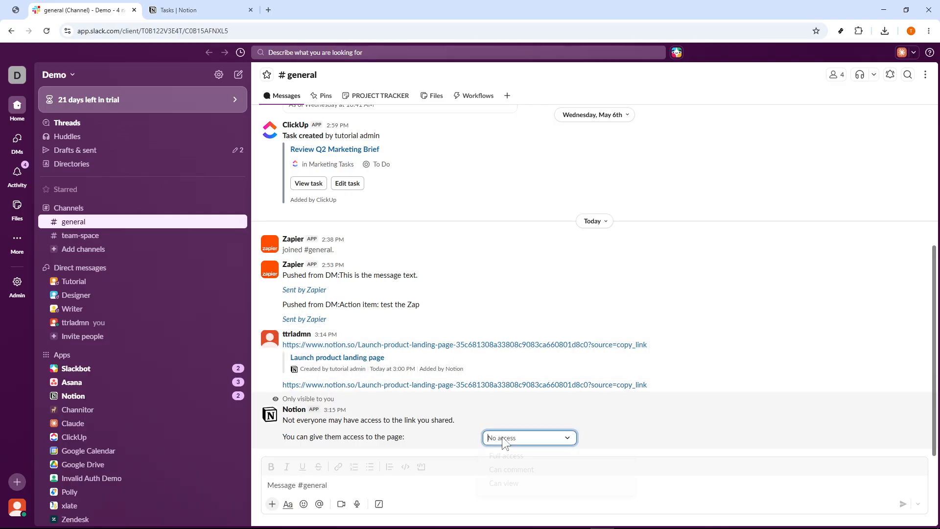
{"action": "left_click", "coordinate": [424, 424]}
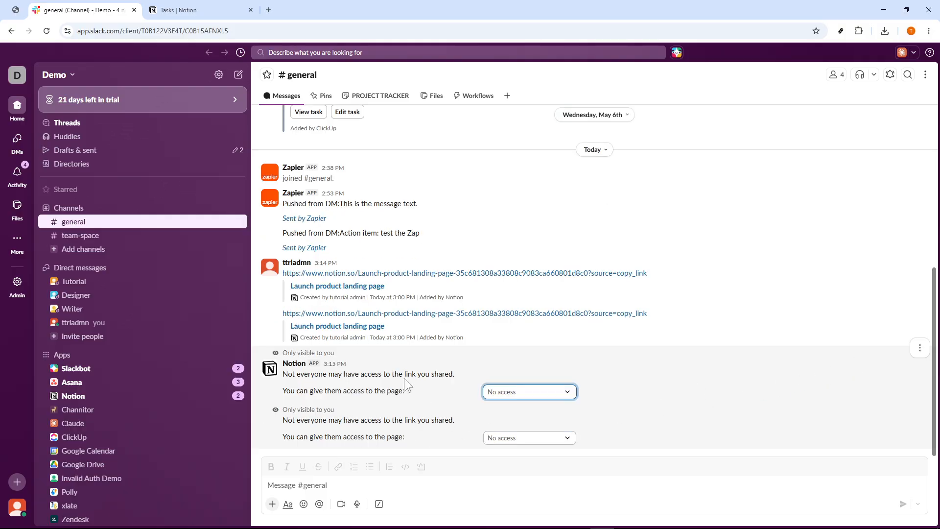
{"action": "left_click", "coordinate": [490, 437]}
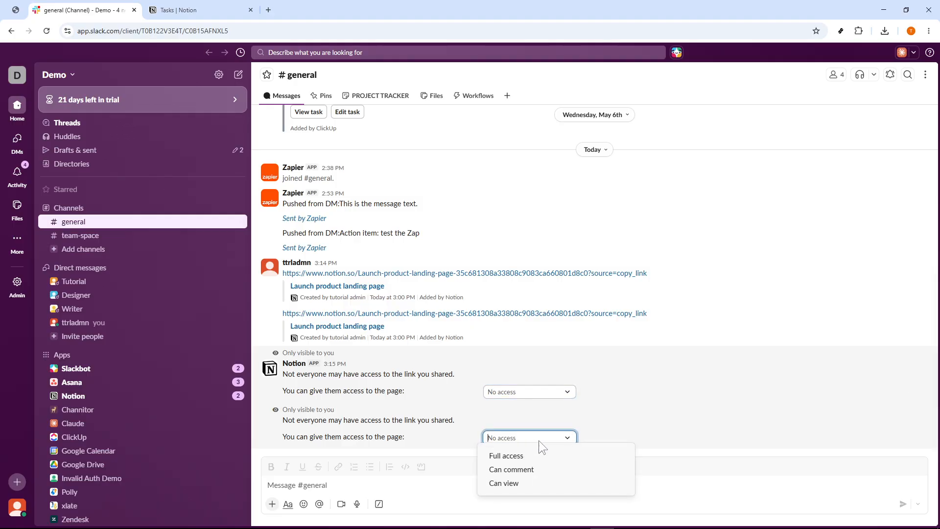
{"action": "left_click", "coordinate": [539, 440]}
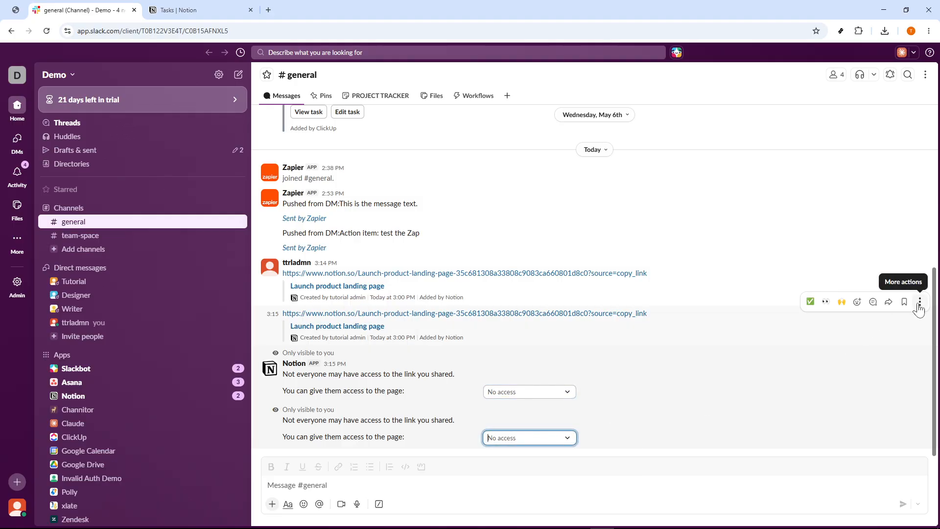
Delete the duplicate "Launch product landing page" link message from #general
{"action": "left_click", "coordinate": [920, 302]}
{"action": "left_click", "coordinate": [828, 444]}
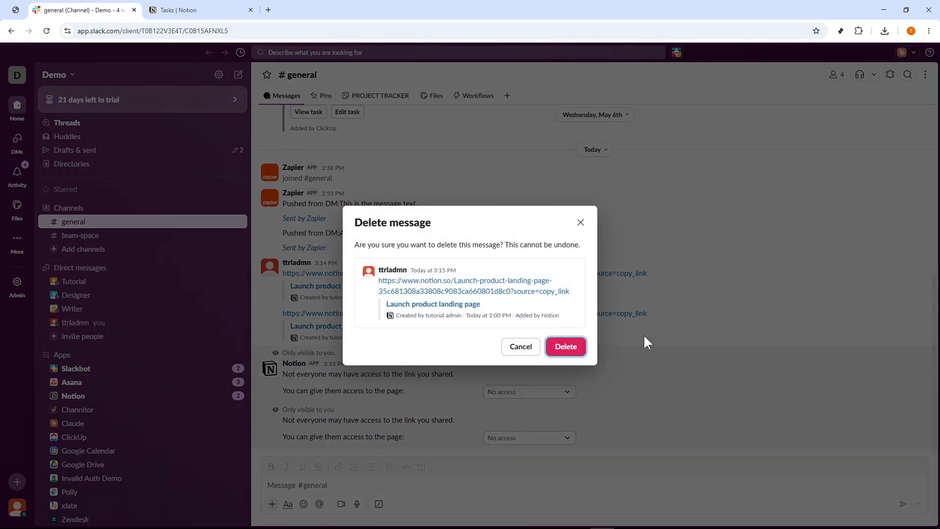
{"action": "left_click", "coordinate": [569, 346]}
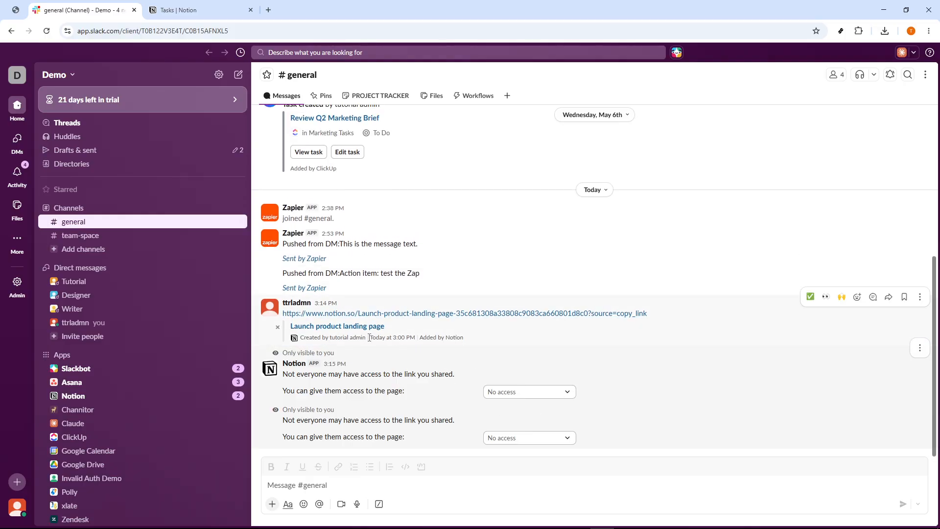
Delete the first of the two Notion access notices in #general
{"action": "left_click", "coordinate": [920, 348]}
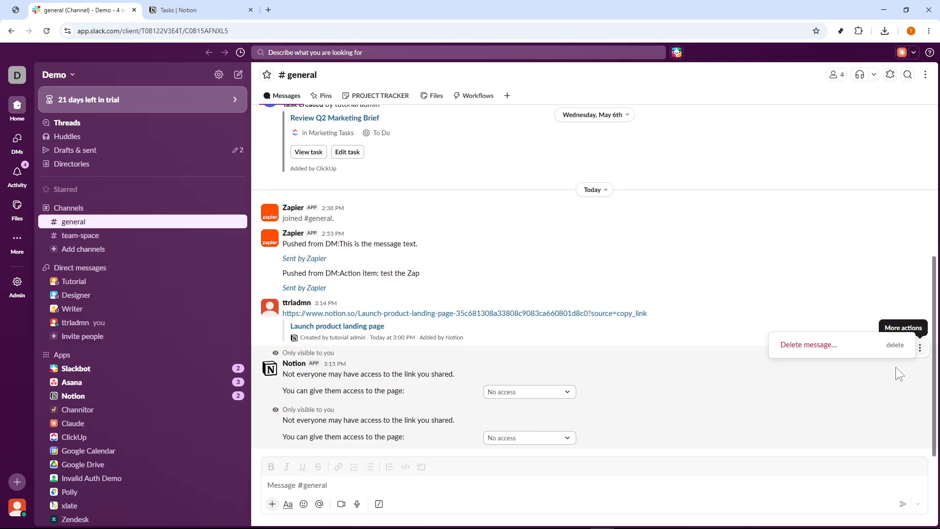
{"action": "left_click", "coordinate": [838, 345]}
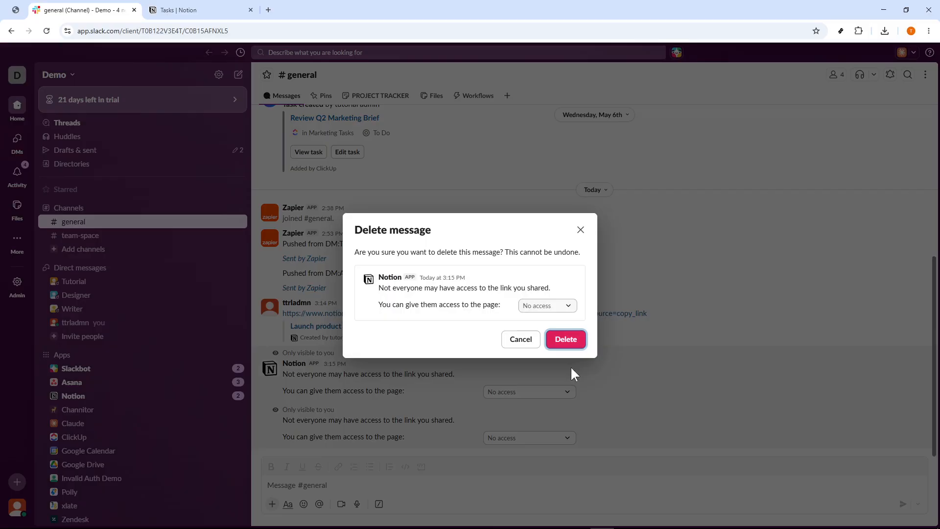
{"action": "left_click", "coordinate": [557, 343]}
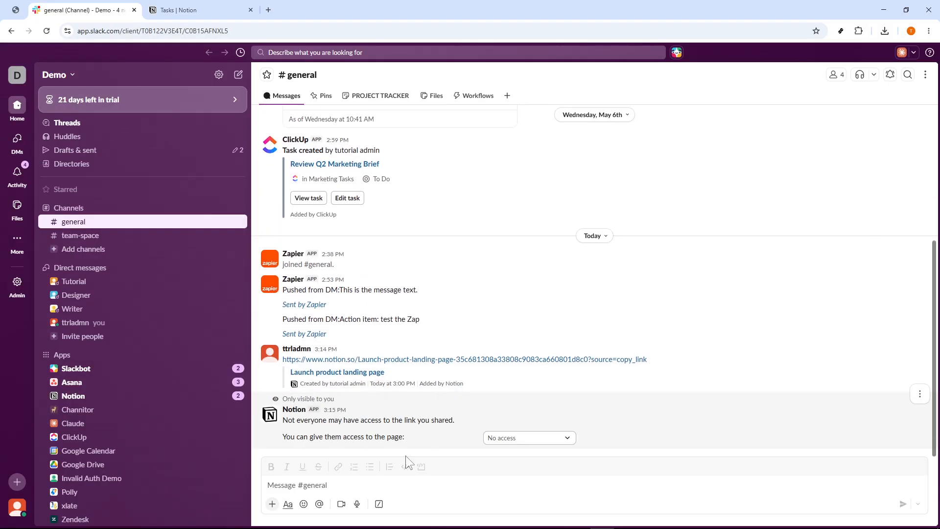
Open the "Launch product landing page" task in Notion from its link preview in #general and switch to that page
{"action": "left_click", "coordinate": [417, 479]}
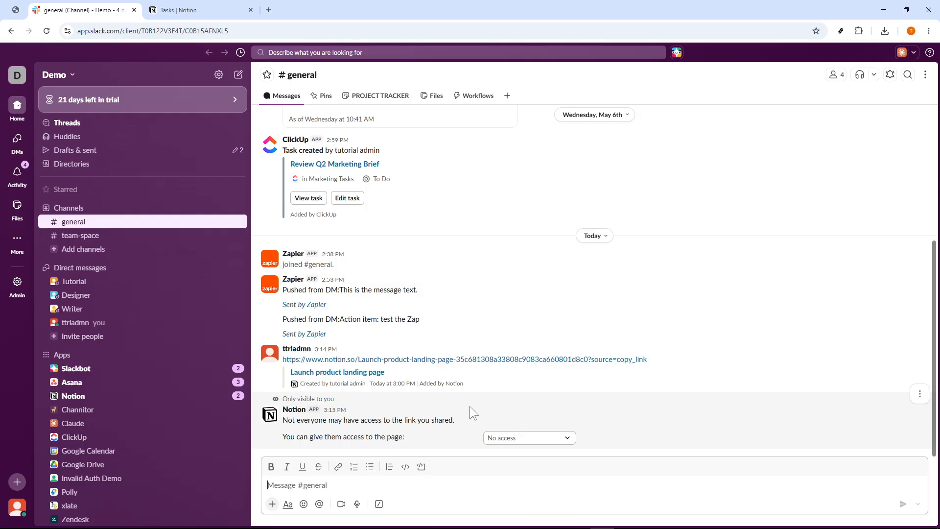
{"action": "left_click", "coordinate": [375, 374]}
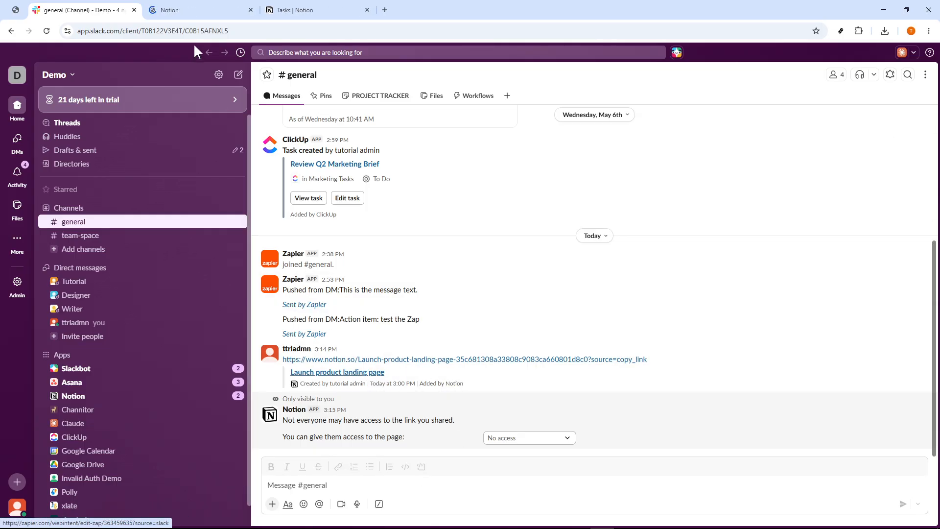
{"action": "left_click", "coordinate": [189, 11]}
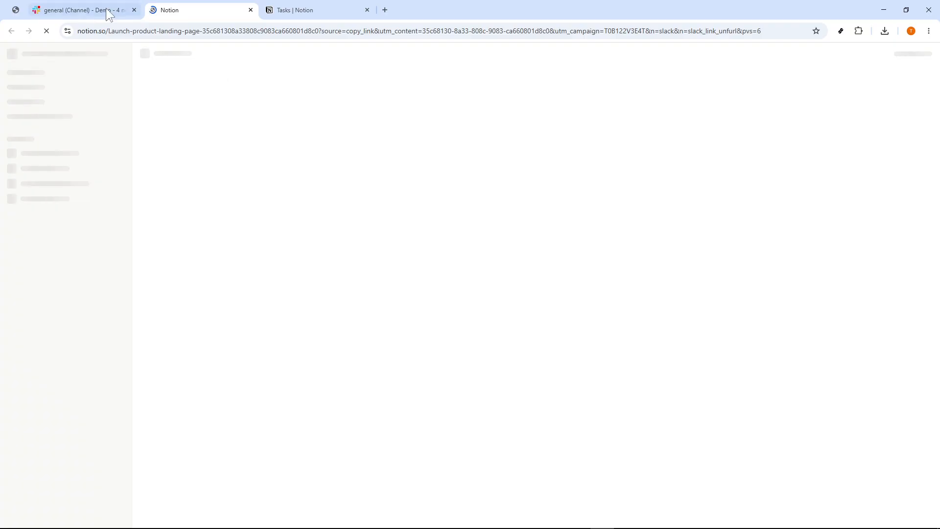